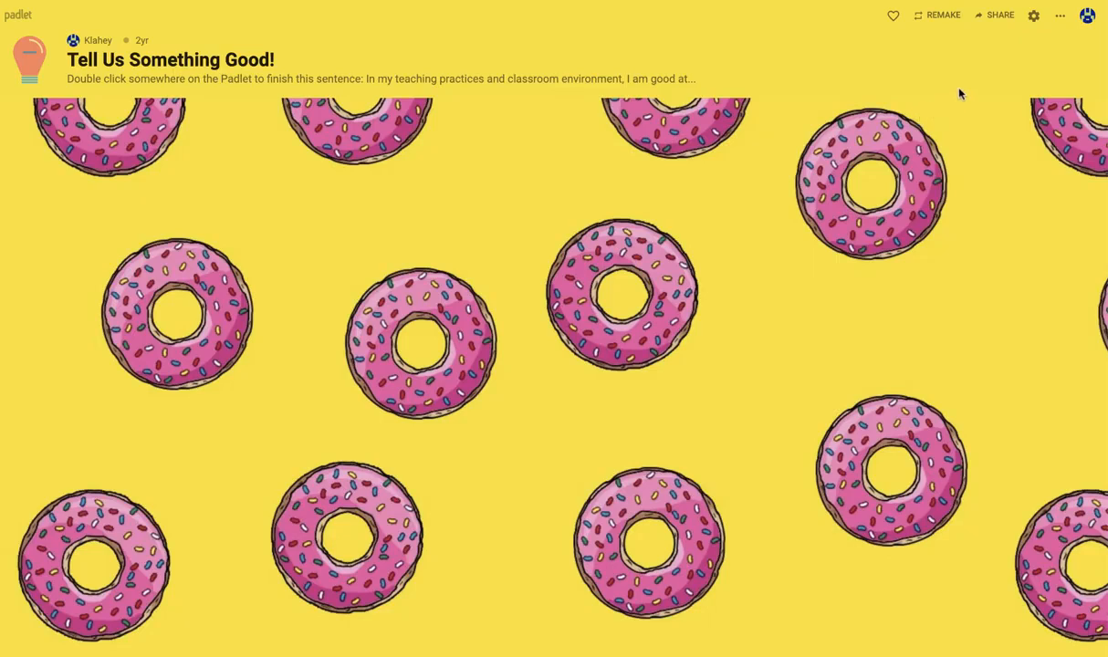
Change the padlet's title to "Tell Me Something" in its settings.
{"action": "left_click", "coordinate": [1035, 17]}
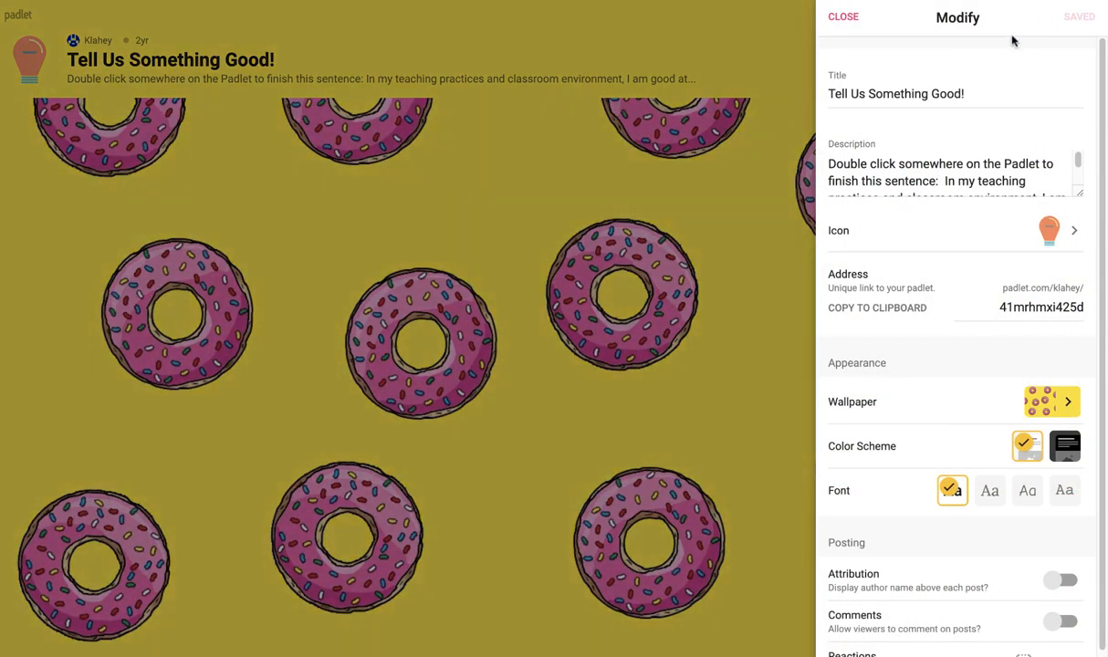
{"action": "left_click", "coordinate": [968, 94]}
{"action": "left_click_drag", "start_coordinate": [968, 94], "coordinate": [831, 97]}
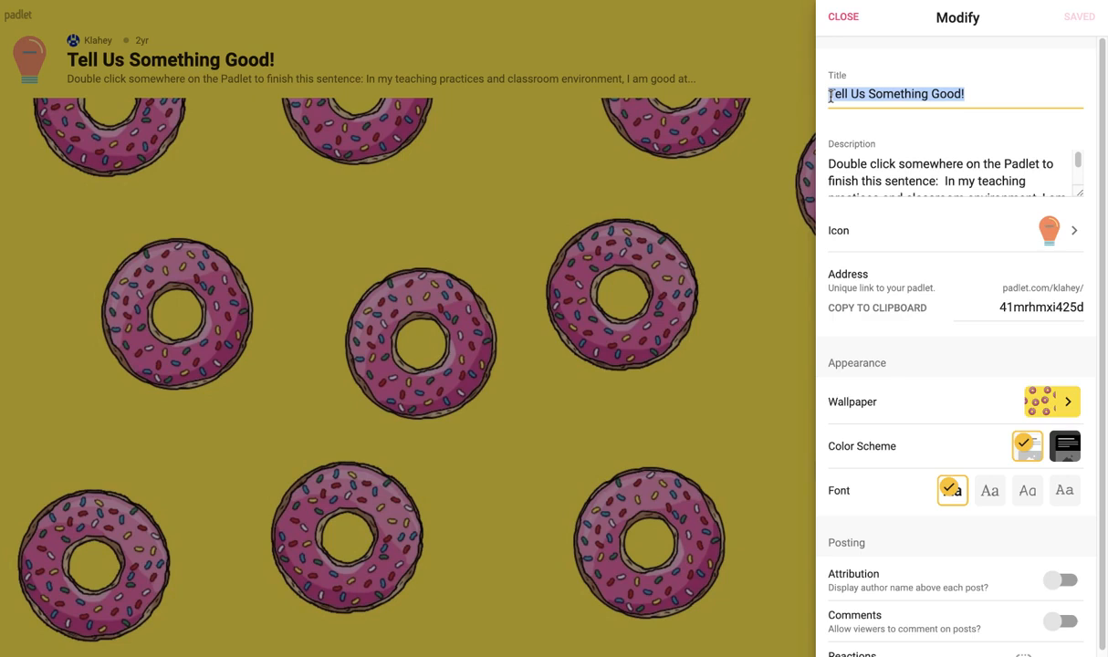
{"action": "type", "text": "Te"}
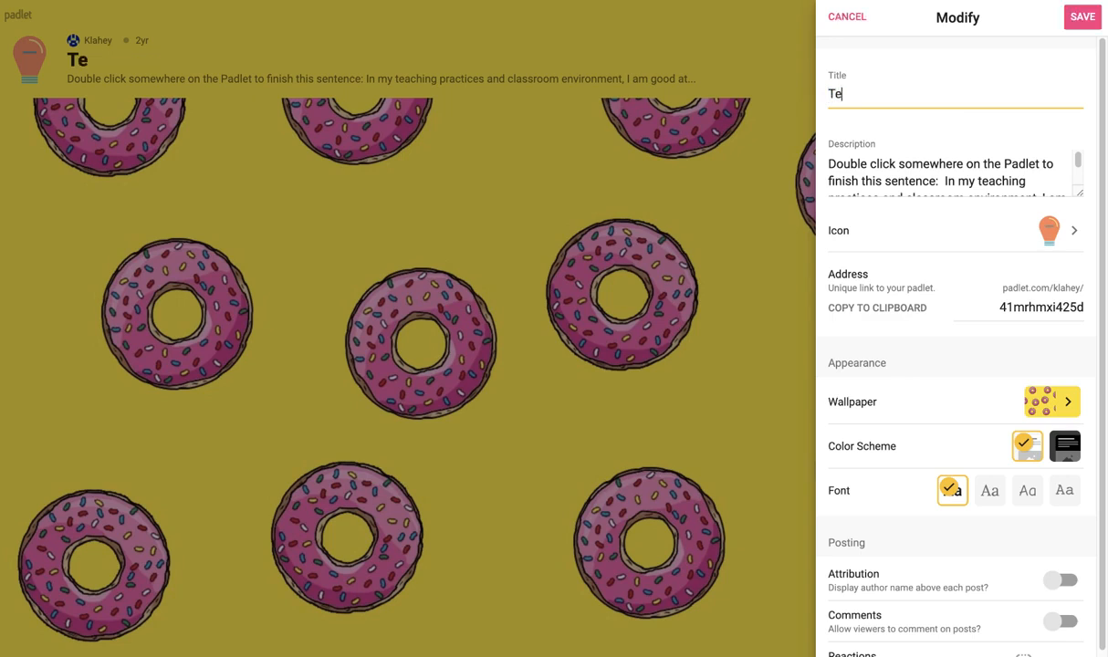
{"action": "type", "text": "ll Me Something"}
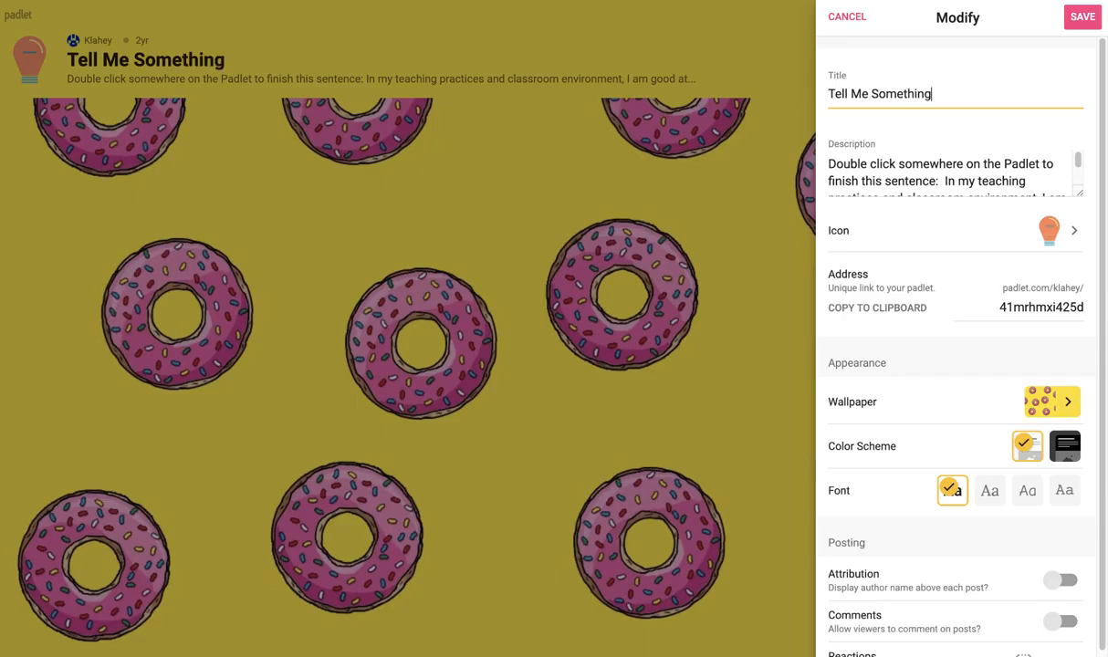
{"action": "left_click", "coordinate": [893, 167]}
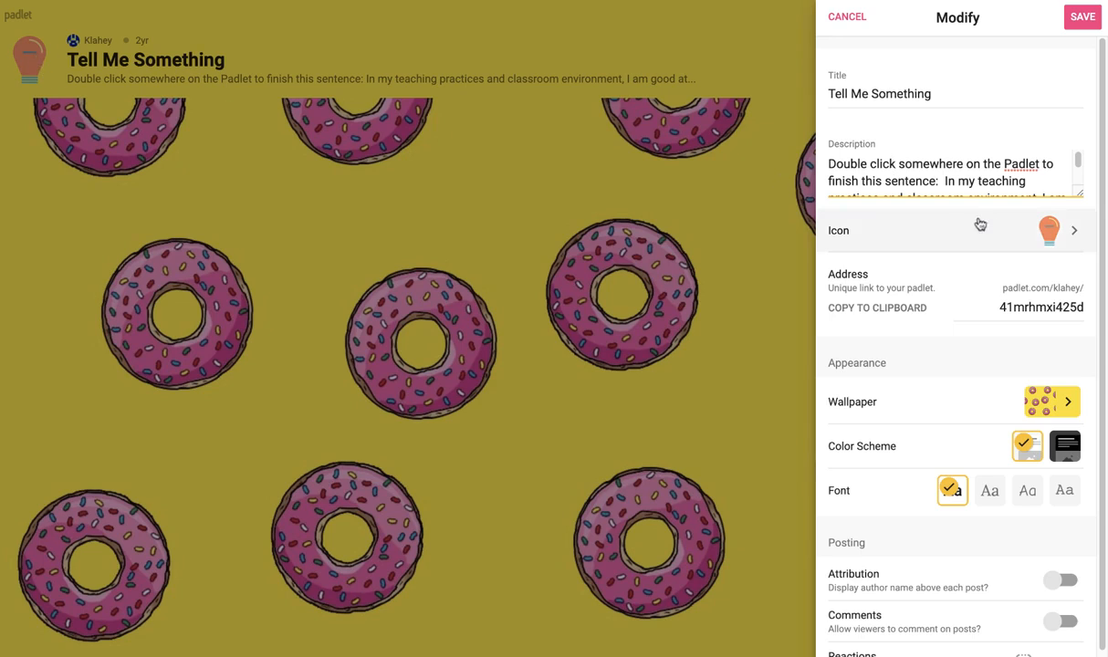
Replace the padlet's icon with the beaming face emoji that has smiling eyes and bared teeth.
{"action": "left_click", "coordinate": [1077, 236]}
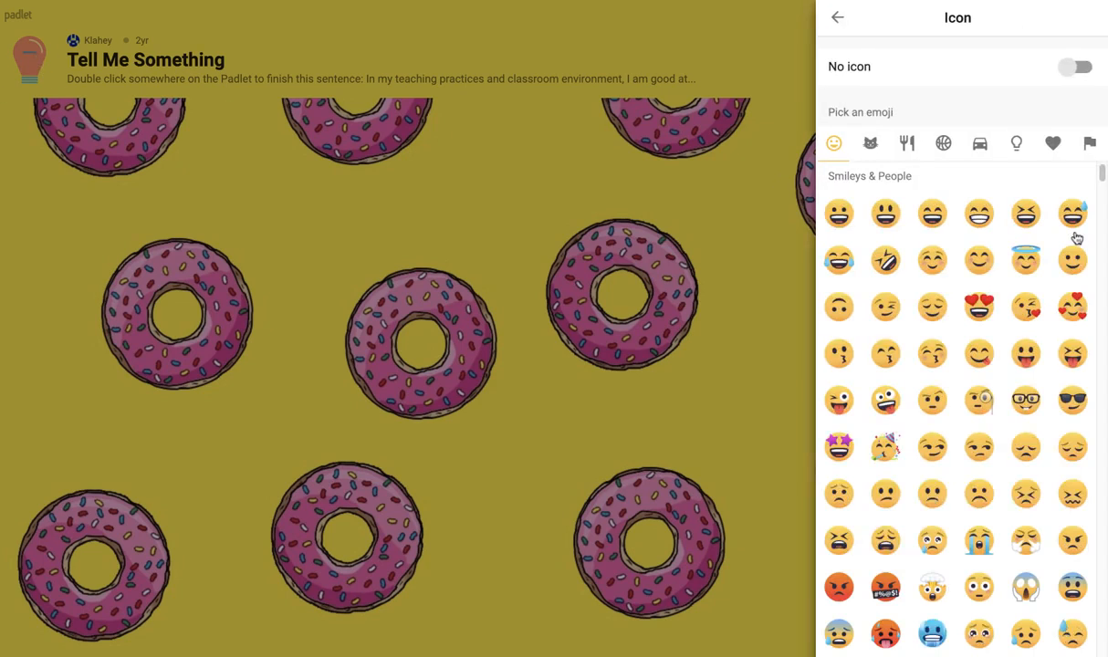
{"action": "left_click", "coordinate": [988, 224]}
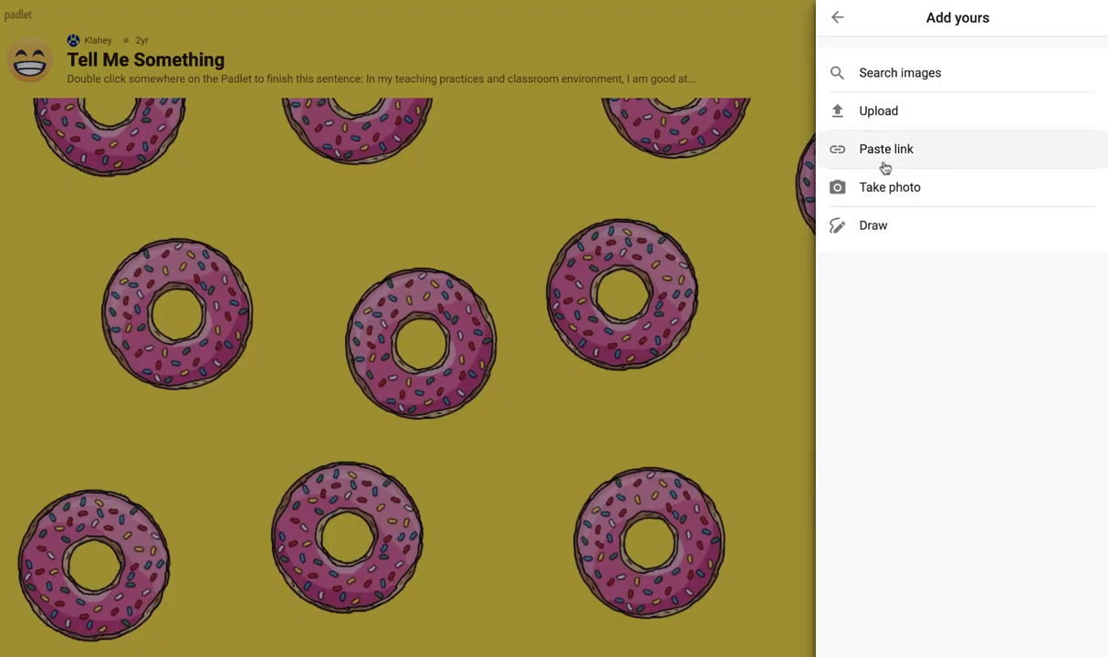
{"action": "left_click", "coordinate": [839, 17]}
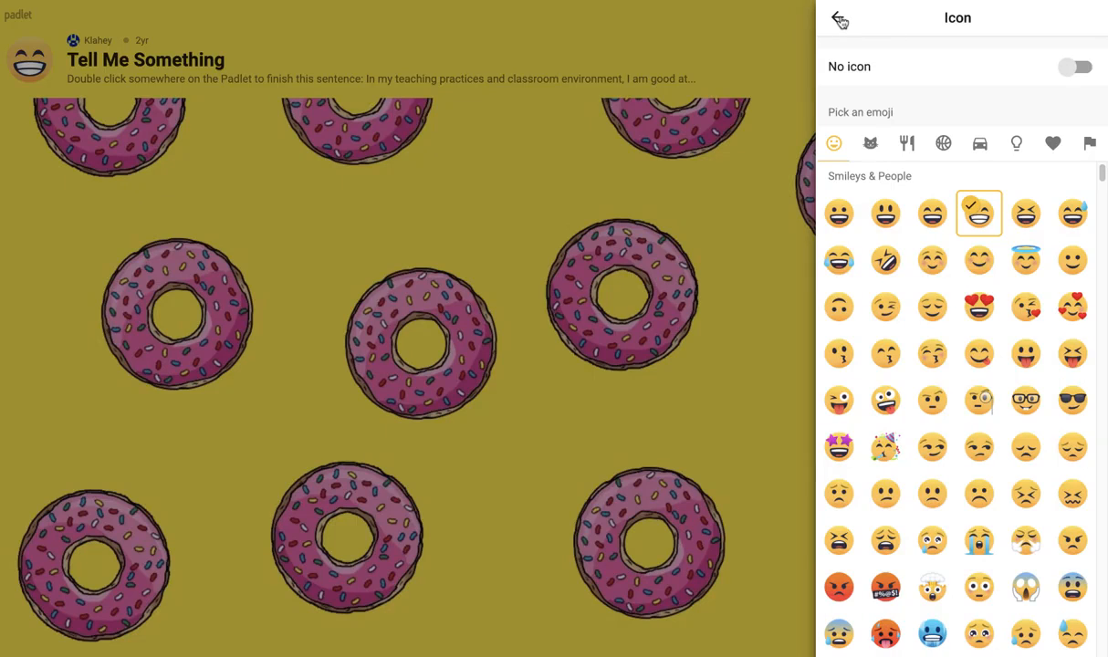
{"action": "left_click", "coordinate": [836, 18]}
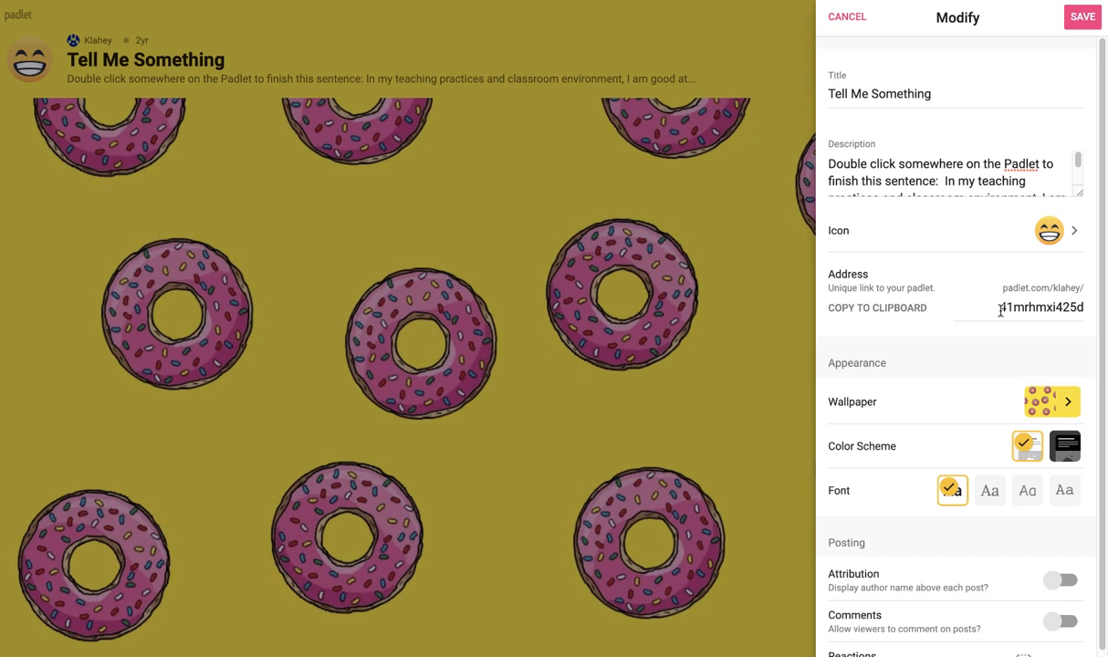
Set the padlet's wallpaper to the Corkboard texture and return to the main settings.
{"action": "left_click", "coordinate": [1068, 402]}
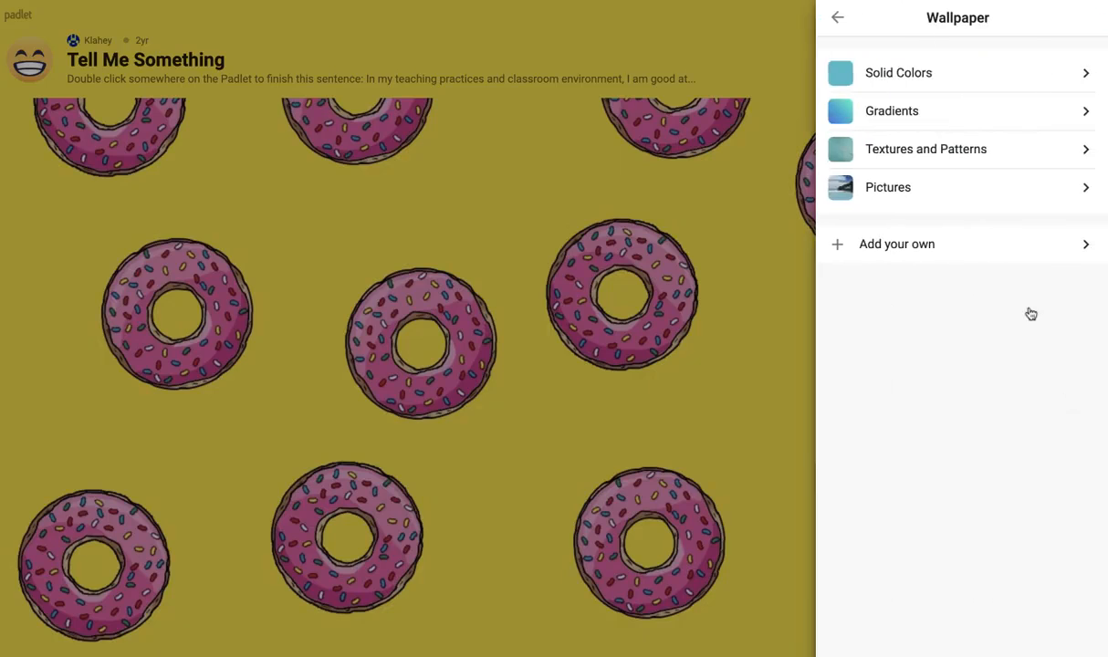
{"action": "left_click", "coordinate": [1083, 149]}
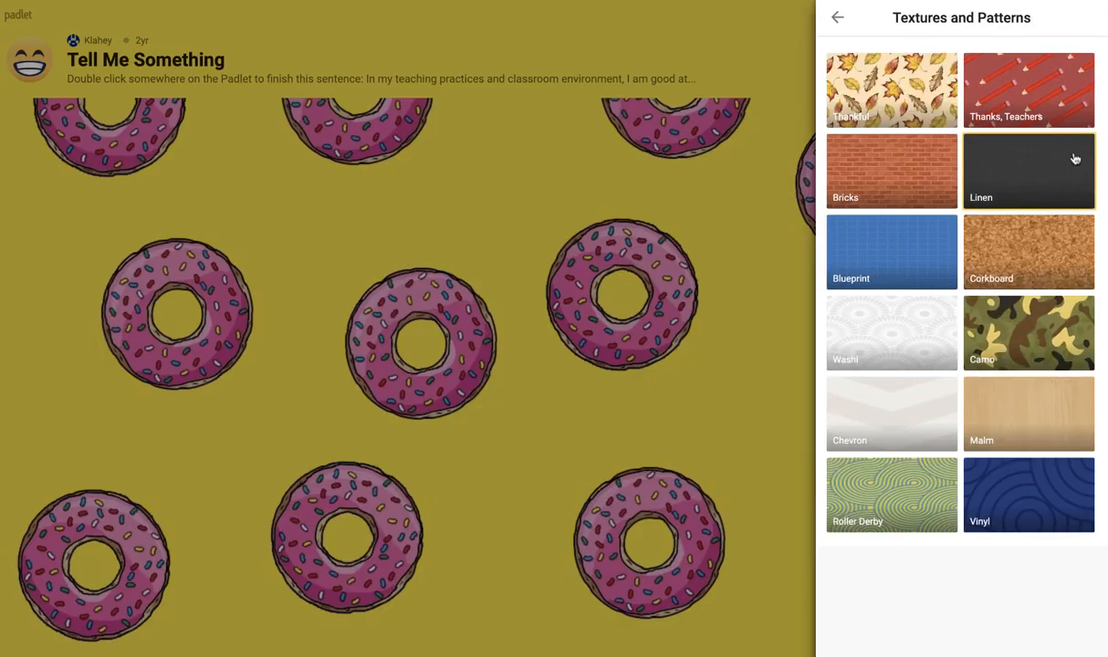
{"action": "left_click", "coordinate": [1029, 250]}
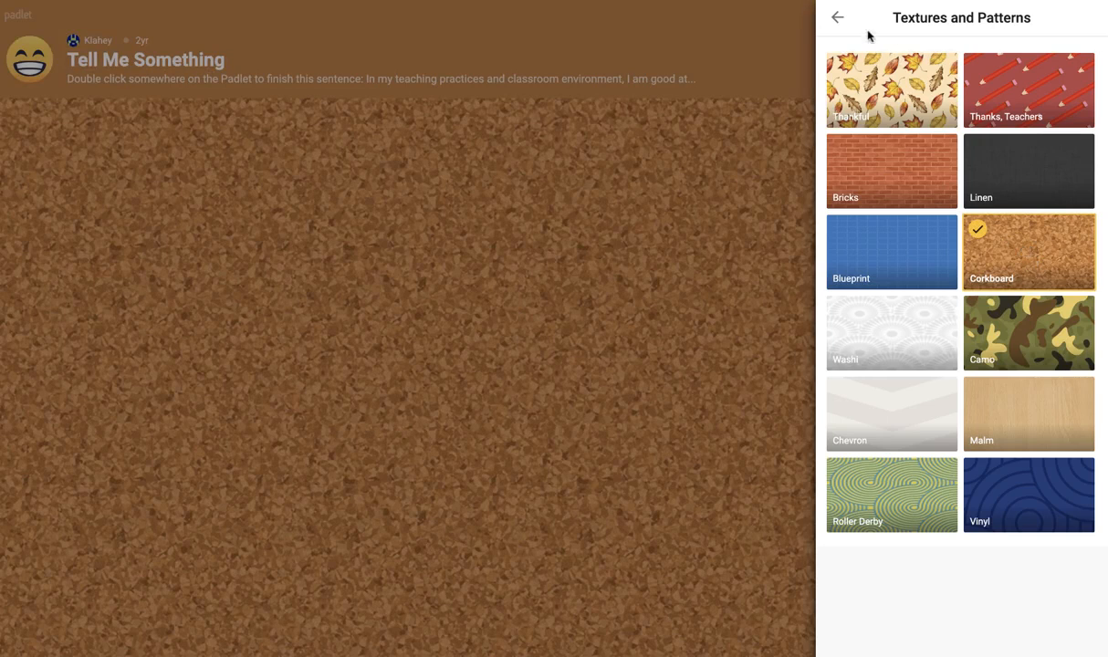
{"action": "left_click", "coordinate": [839, 18]}
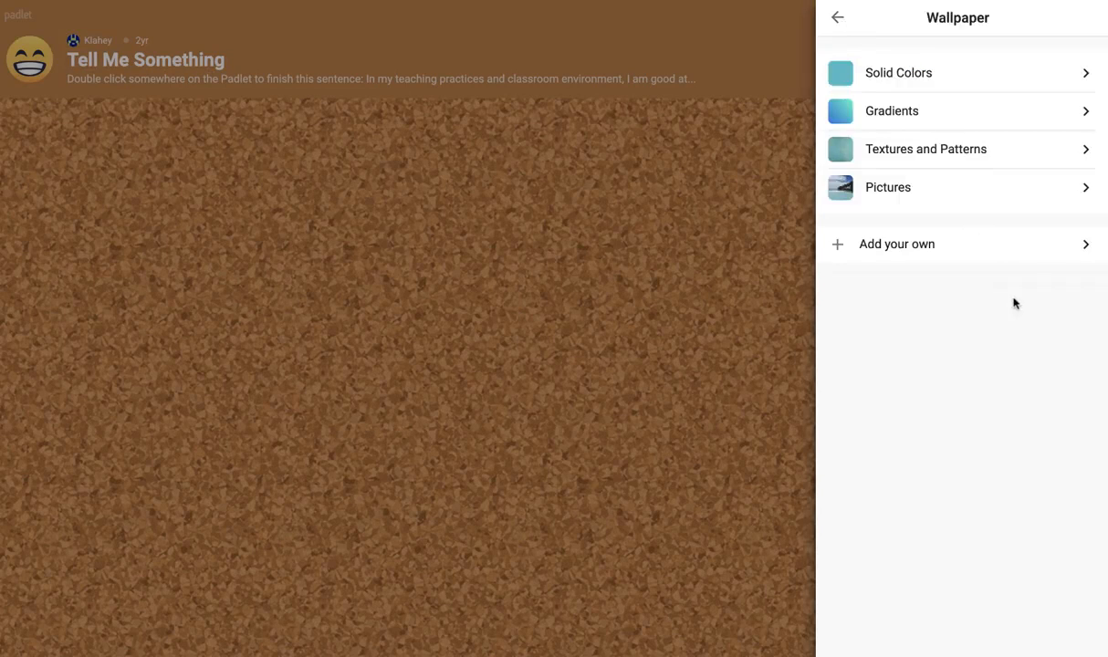
{"action": "left_click", "coordinate": [838, 16]}
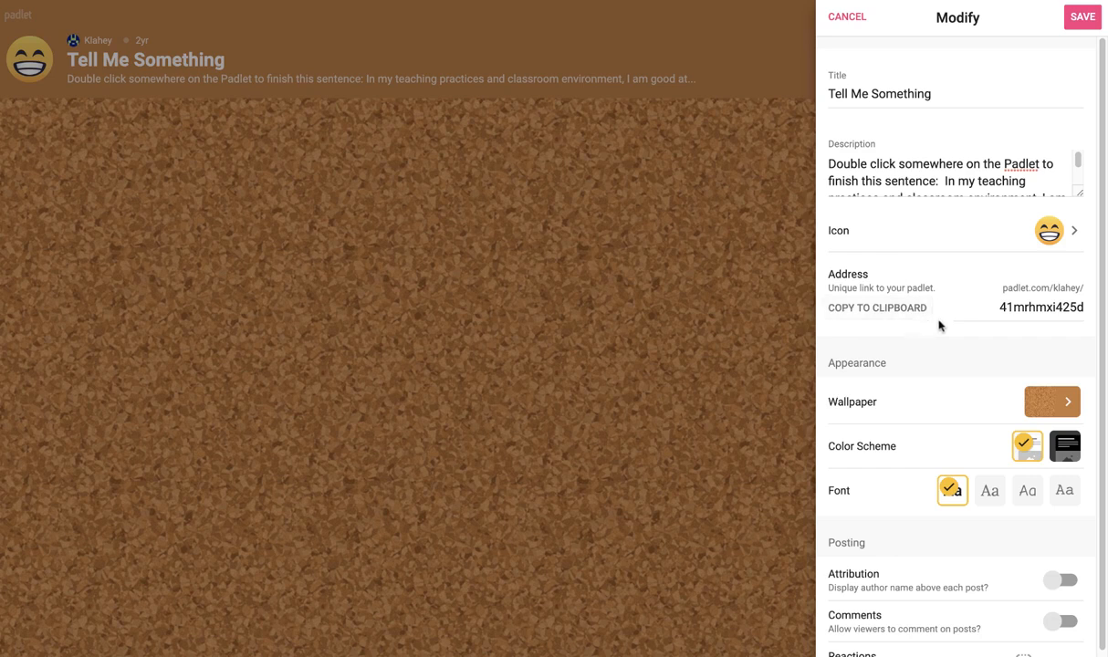
Leave author attribution off, allow viewers to comment on posts, and set post reactions to Like.
{"action": "scroll", "coordinate": [962, 327], "scroll_direction": "down", "scroll_amount": 3}
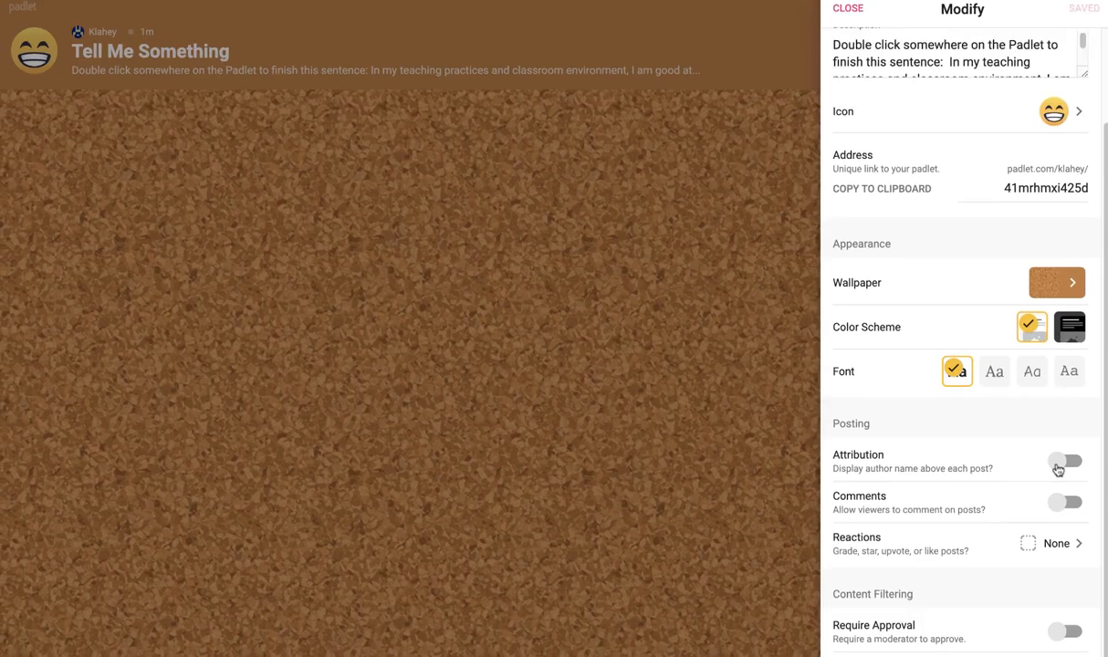
{"action": "left_click", "coordinate": [1055, 462]}
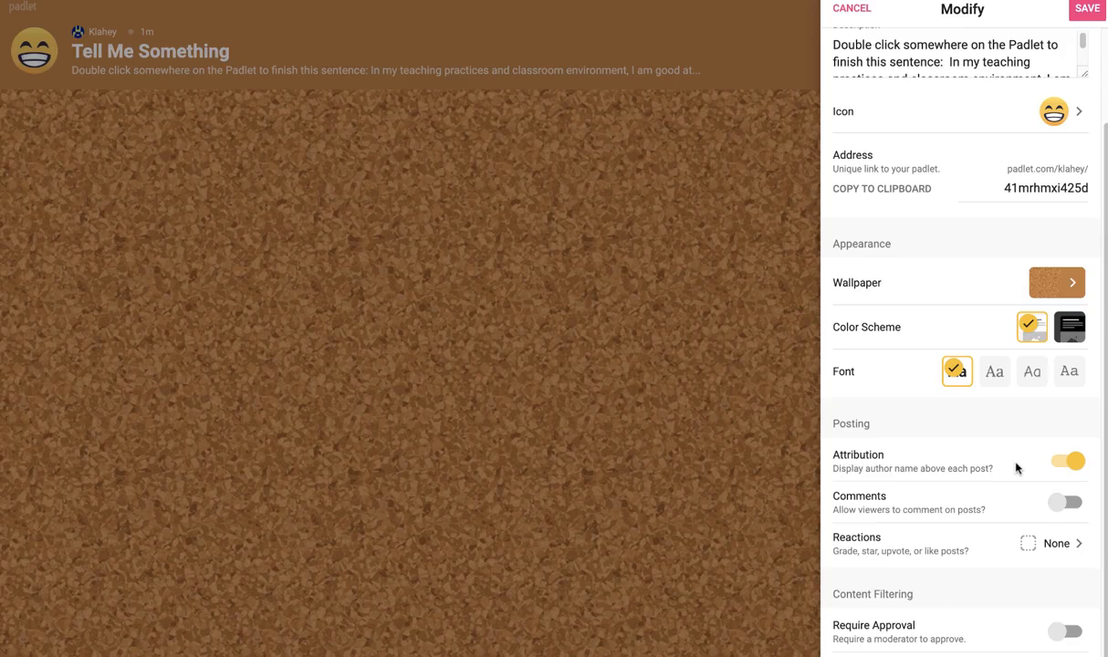
{"action": "left_click", "coordinate": [1061, 465]}
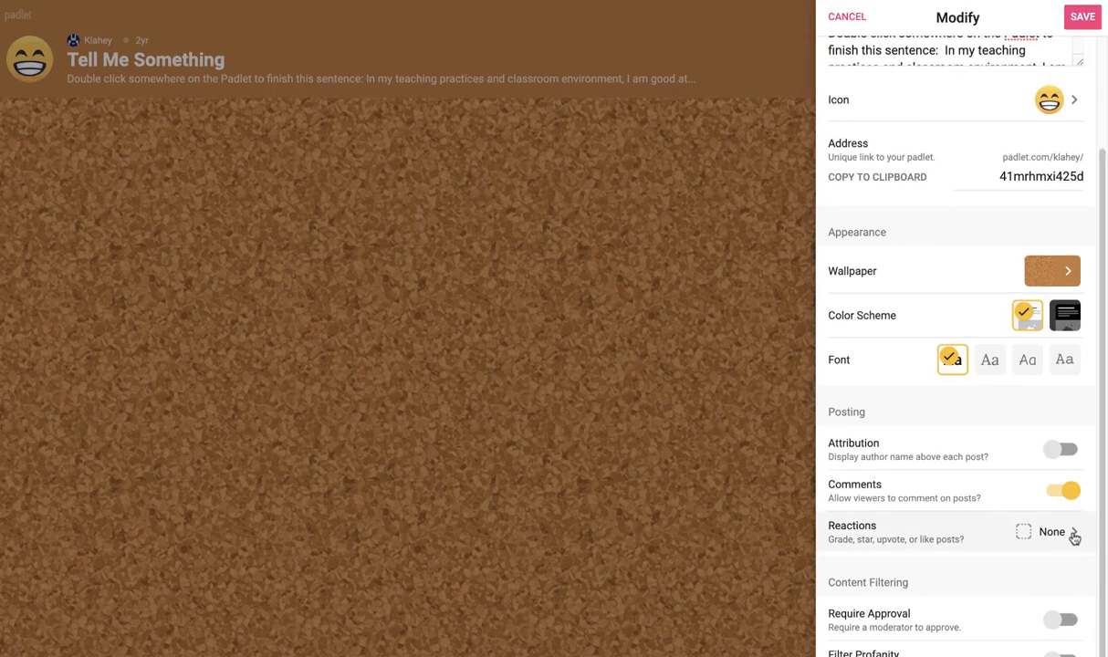
{"action": "left_click", "coordinate": [1074, 537]}
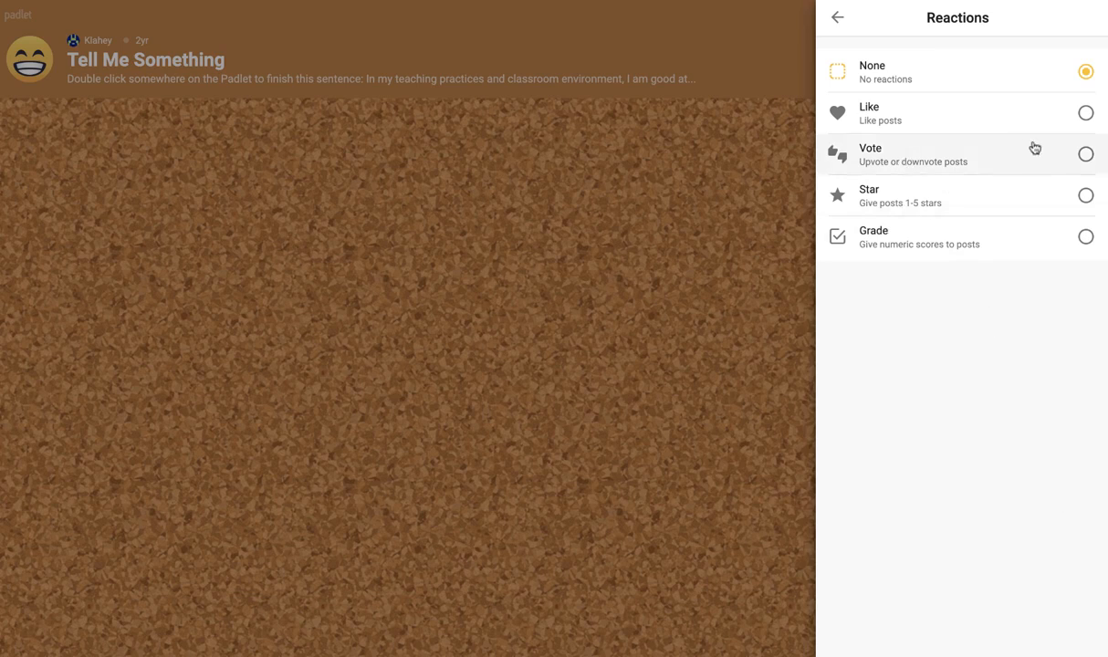
{"action": "left_click", "coordinate": [1086, 116]}
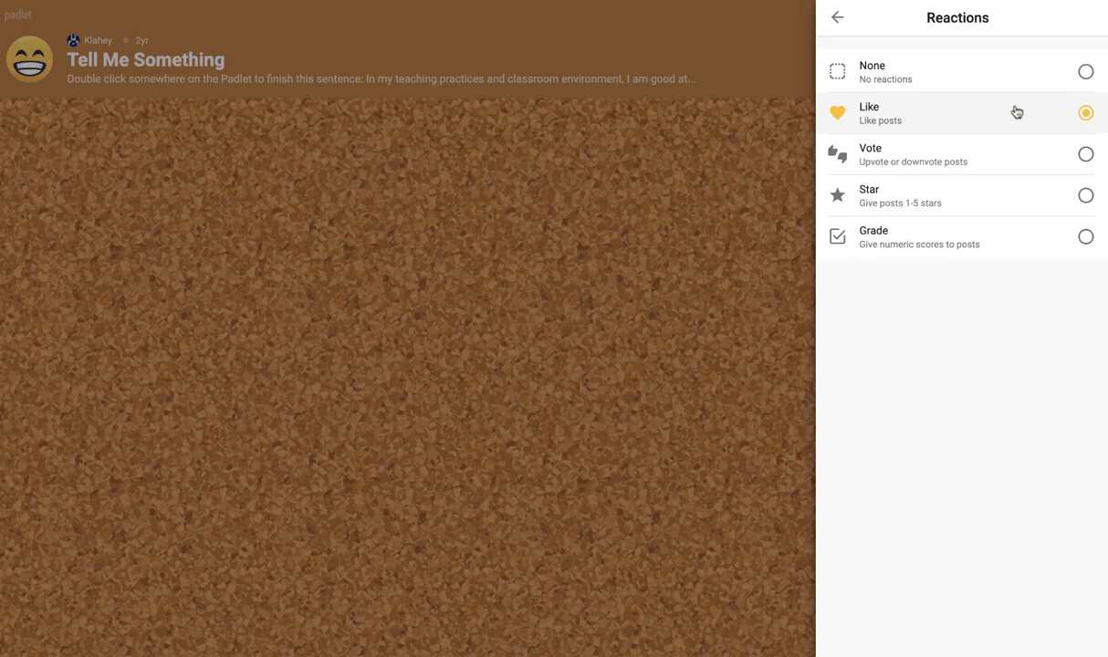
{"action": "left_click", "coordinate": [840, 20]}
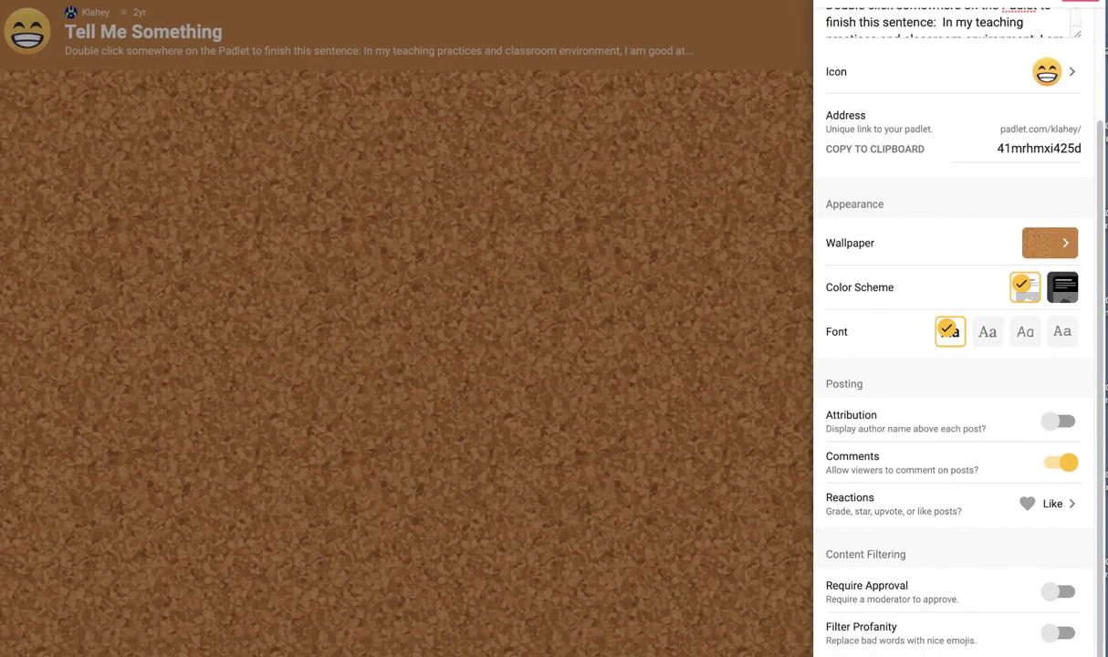
Enable Filter Profanity with Require Approval left off, and save and close the padlet's settings.
{"action": "left_click", "coordinate": [1051, 599]}
{"action": "left_click", "coordinate": [1059, 595]}
{"action": "left_click", "coordinate": [1044, 638]}
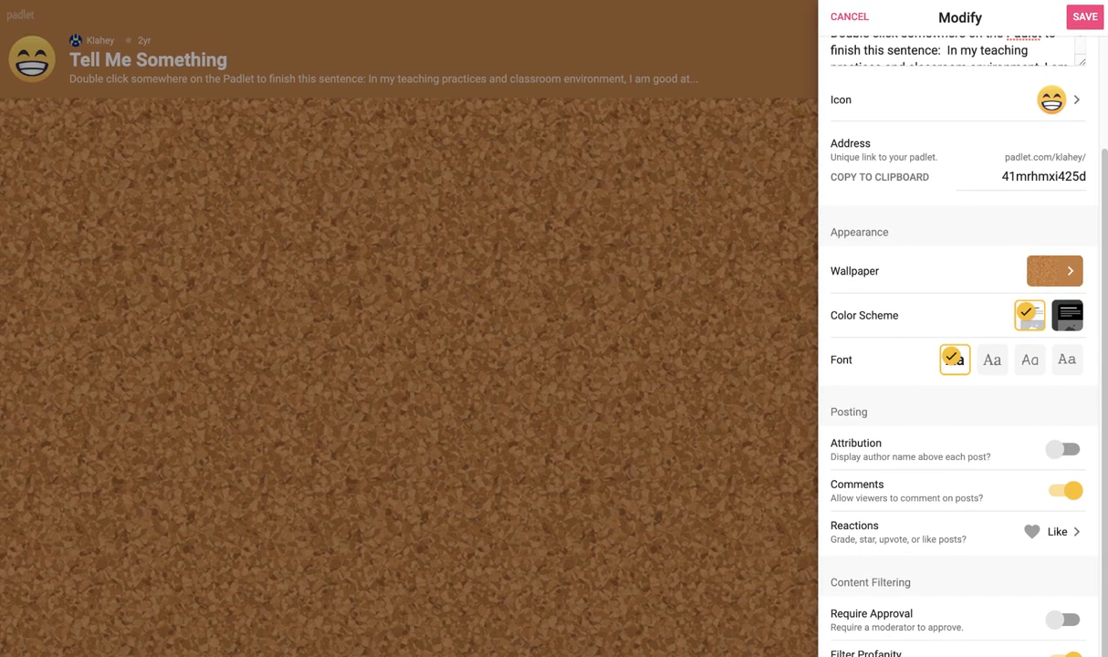
{"action": "left_click", "coordinate": [1086, 17]}
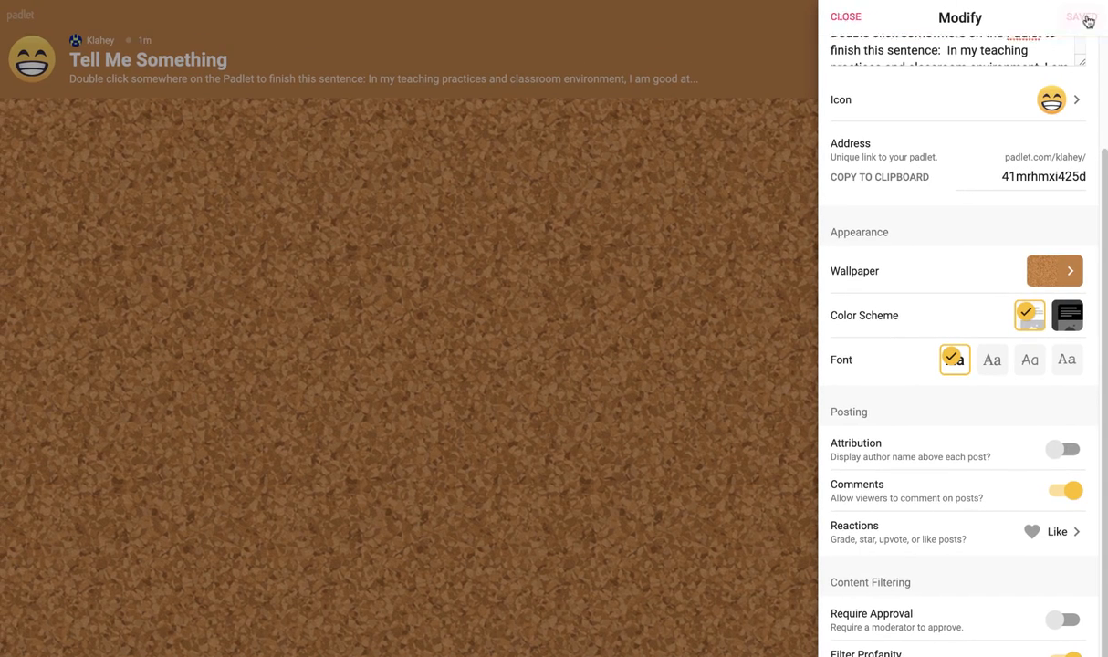
{"action": "left_click", "coordinate": [840, 17]}
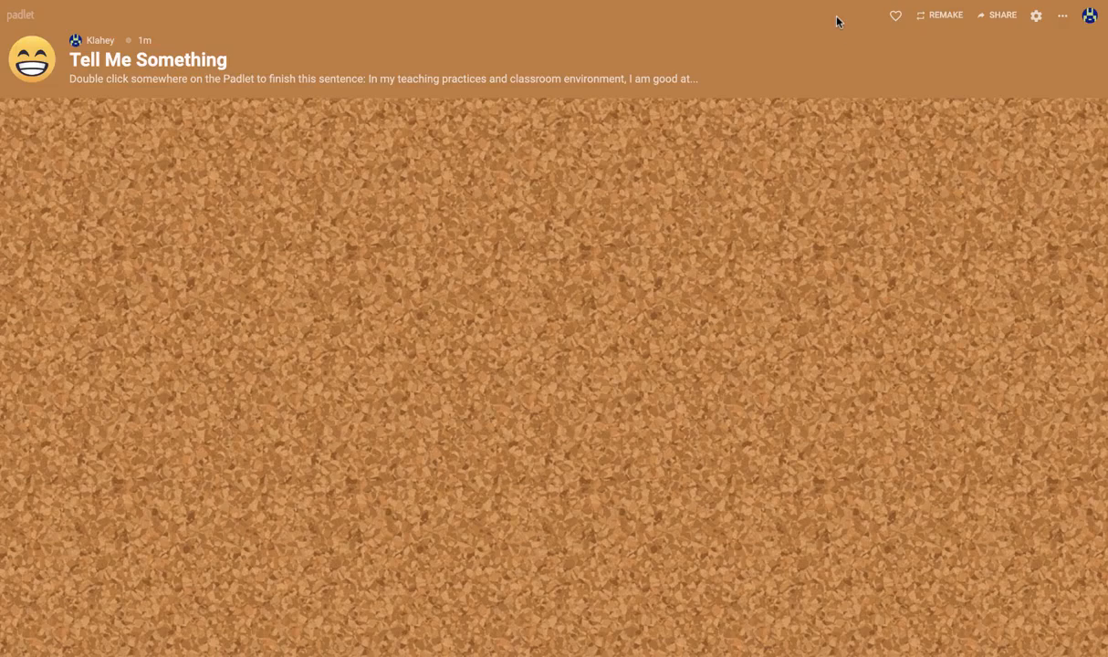
Set the padlet's privacy to Secret with visitor permissions of Can write, save it, and return to the sharing and export options.
{"action": "left_click", "coordinate": [999, 17]}
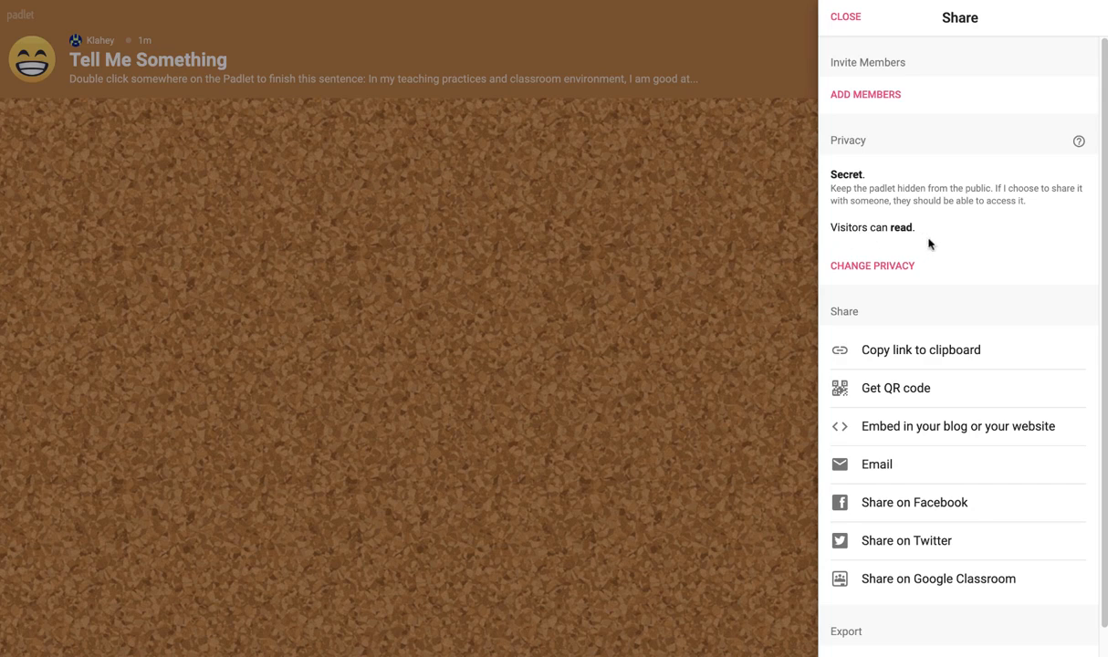
{"action": "left_click", "coordinate": [884, 270]}
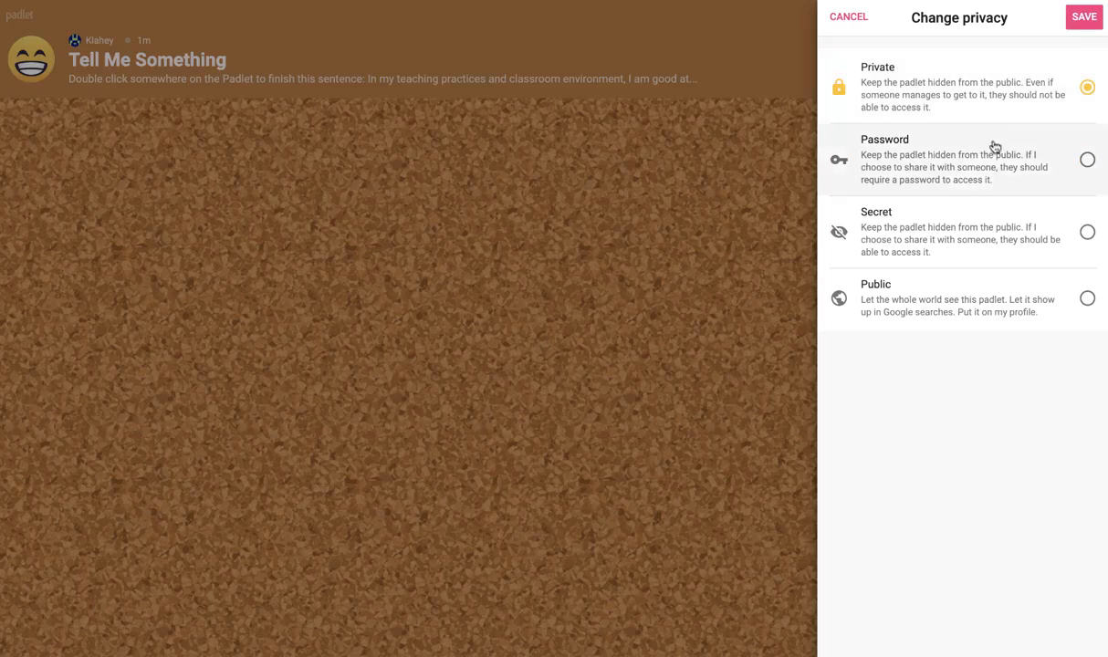
{"action": "left_click", "coordinate": [1088, 234]}
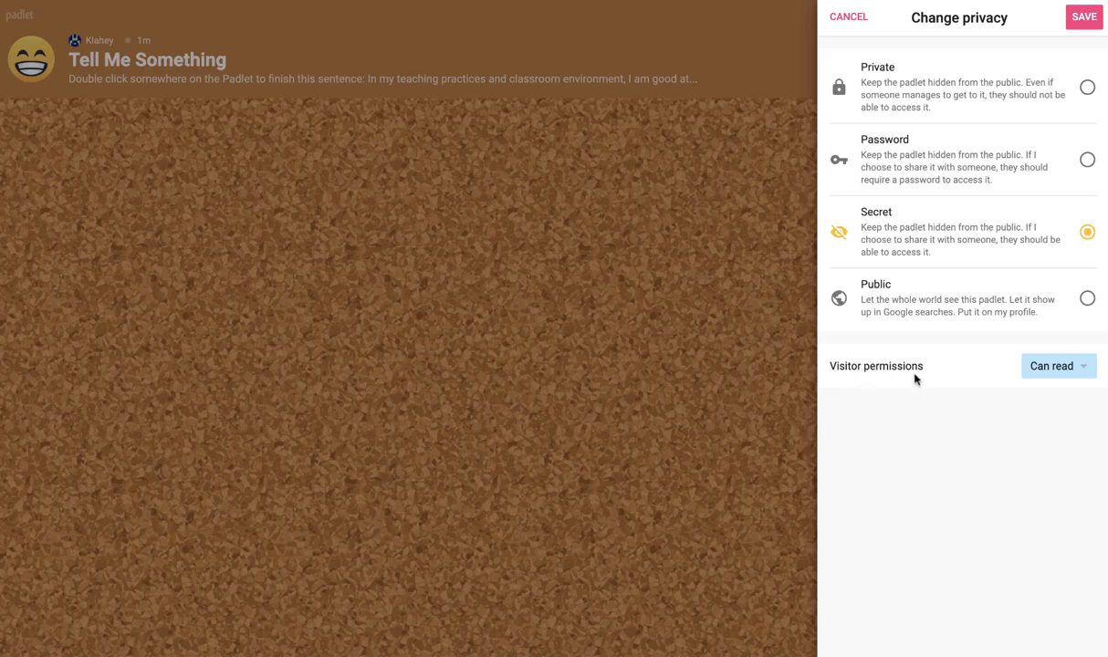
{"action": "left_click", "coordinate": [1082, 369]}
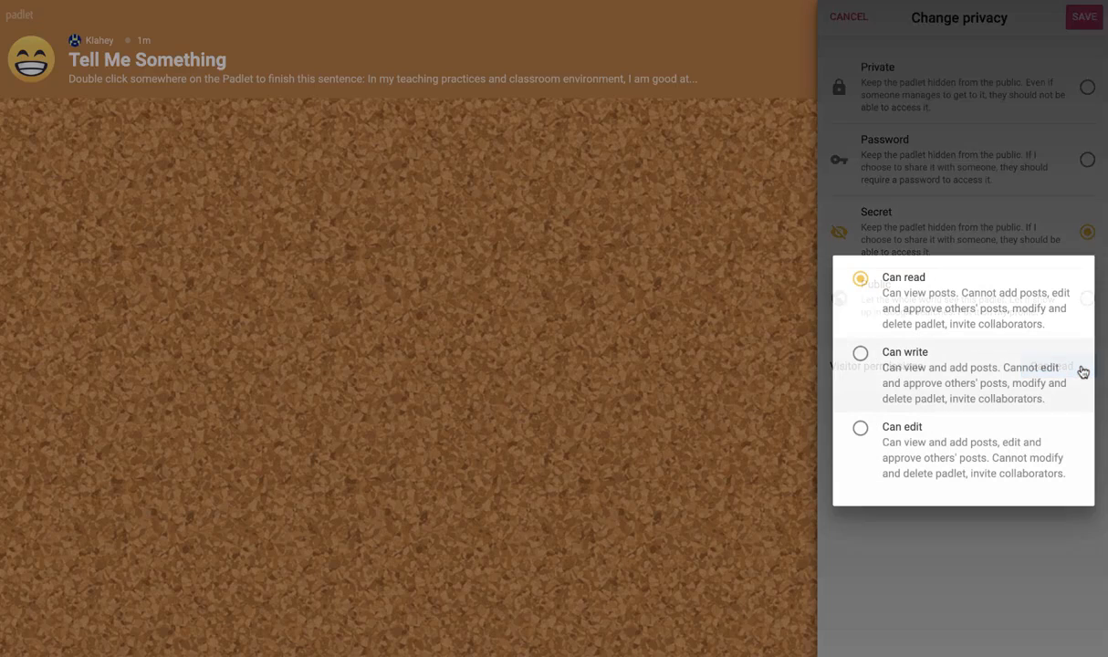
{"action": "left_click", "coordinate": [861, 356]}
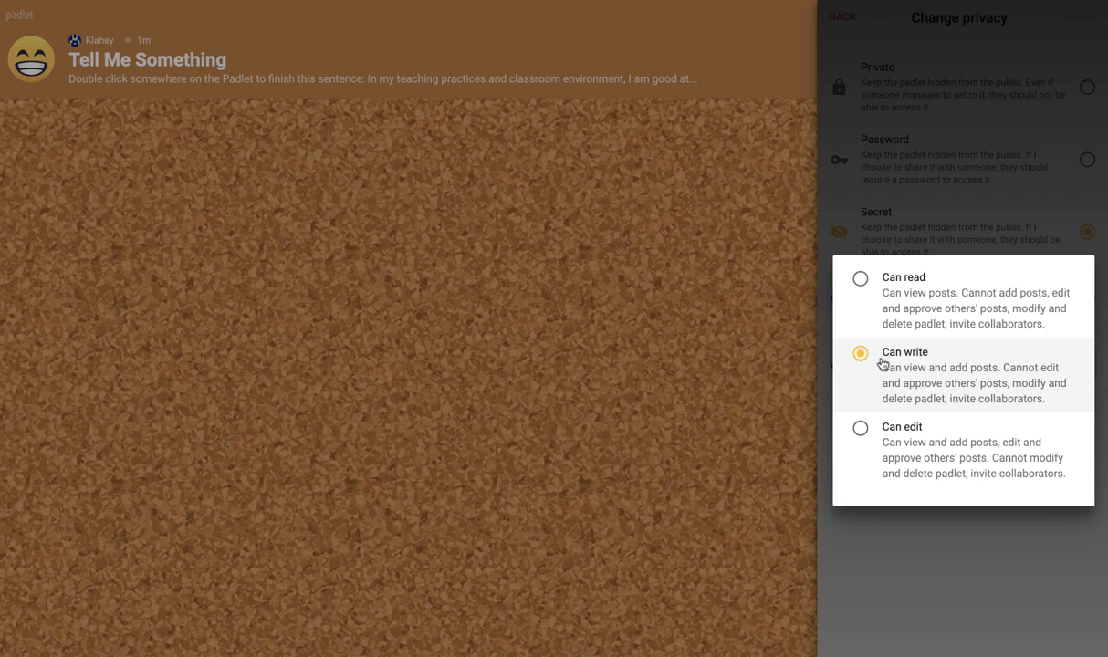
{"action": "left_click", "coordinate": [953, 222]}
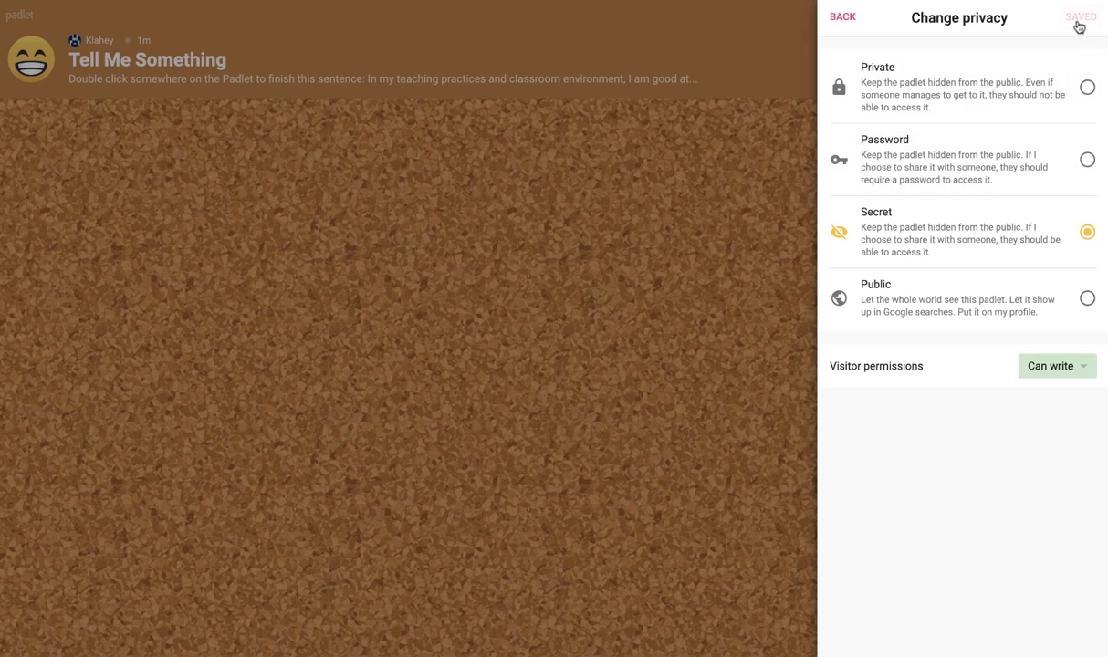
{"action": "left_click", "coordinate": [847, 20]}
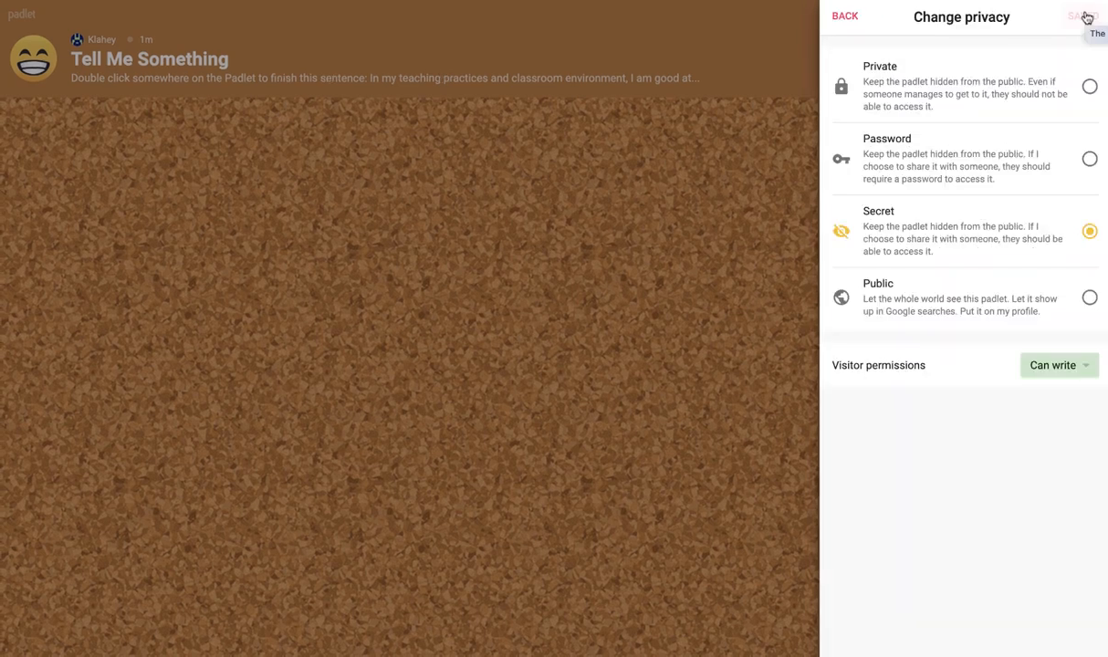
{"action": "left_click", "coordinate": [846, 18]}
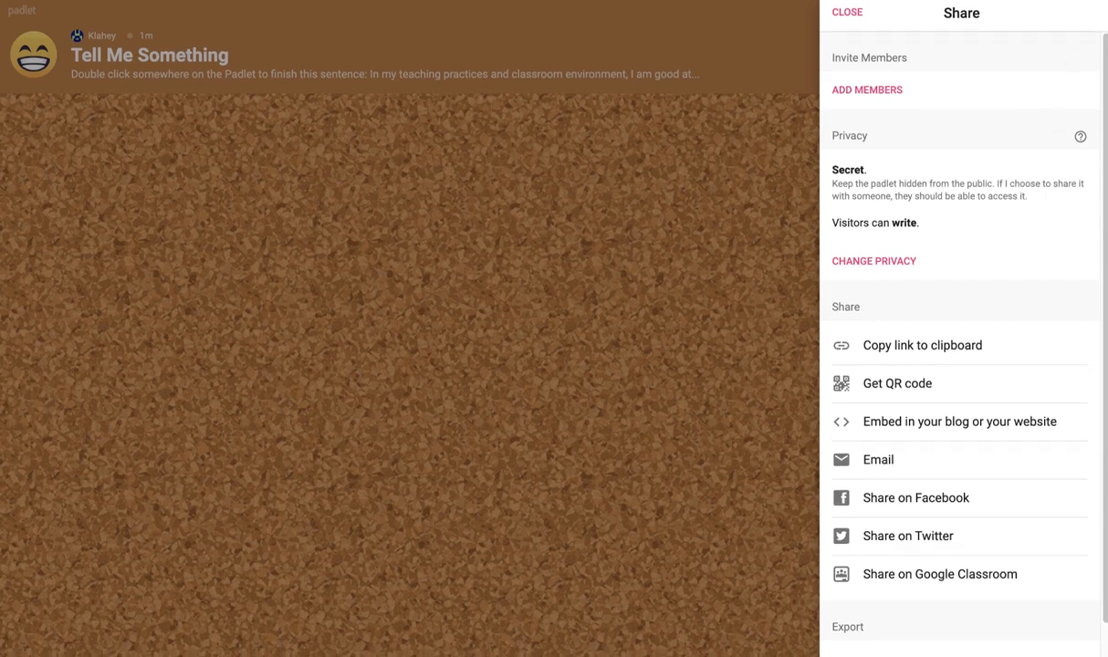
{"action": "scroll", "coordinate": [1021, 363], "scroll_direction": "down", "scroll_amount": 4}
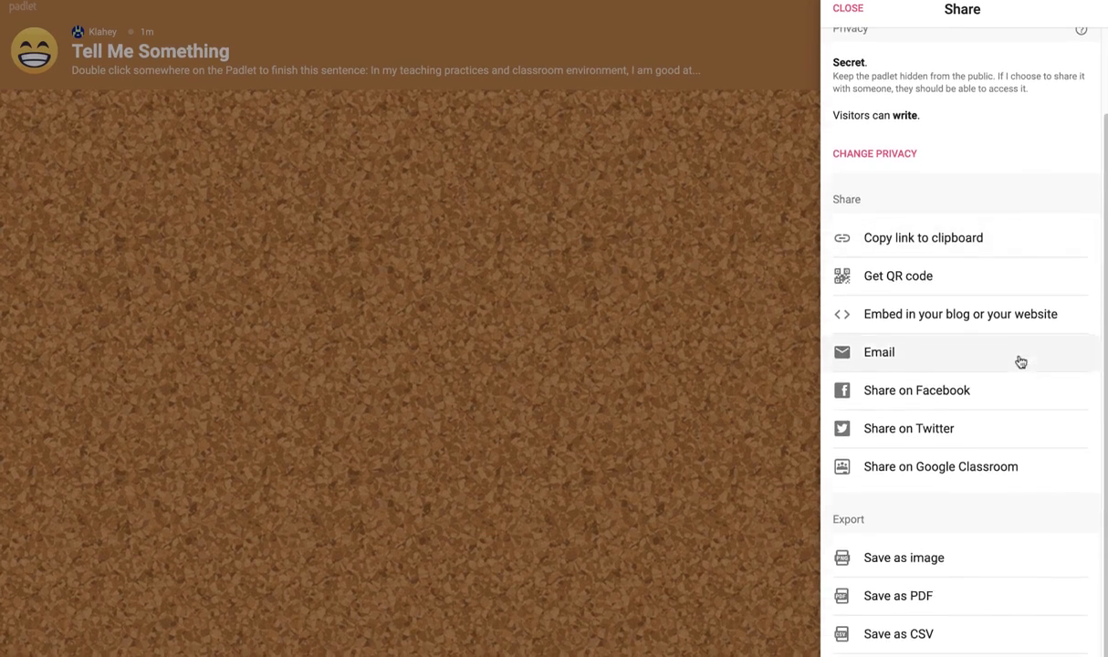